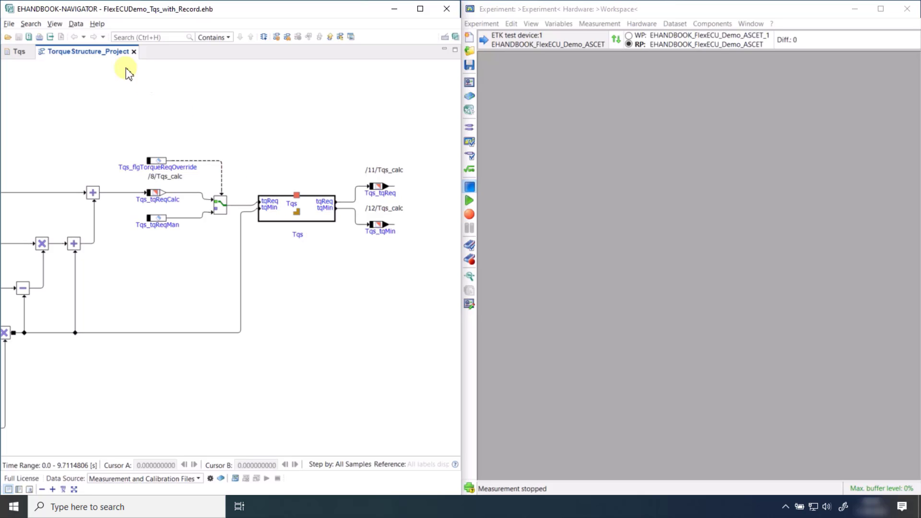
Load the EHANDBOOK_FlexECU_Demo_ASCET A2L and hex files with measure01.dat as data source, and link the EHANDBOOK file to ETK test device:1.
click(76, 24)
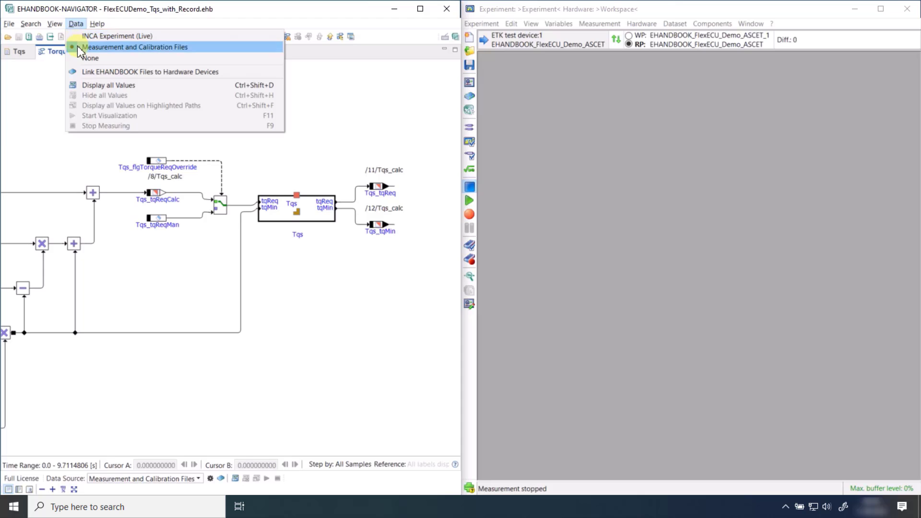
click(124, 47)
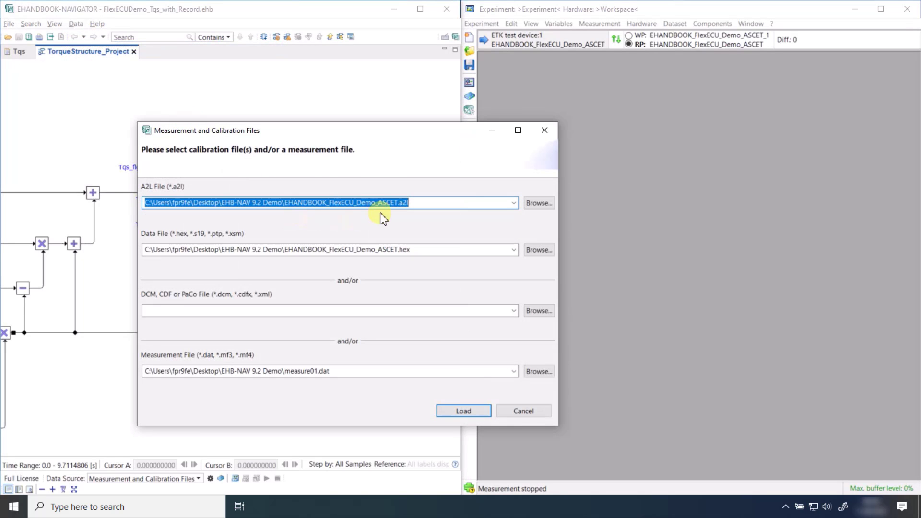
click(452, 418)
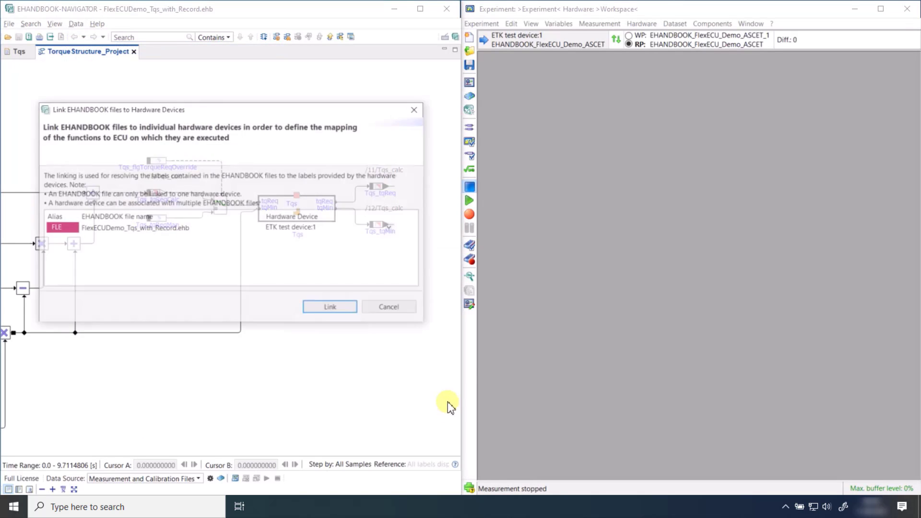
click(341, 310)
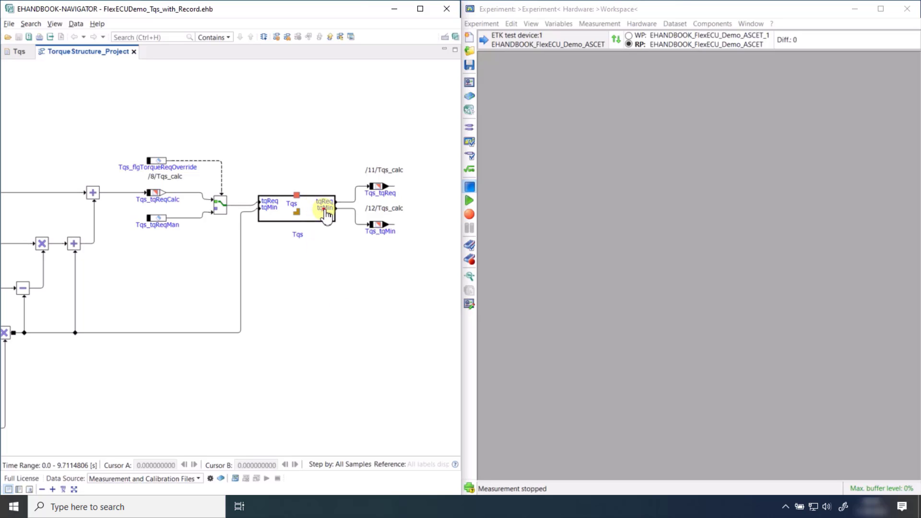
Inspect the extended label details of the Tqs block's tqMin output and tqReq input.
mouse_move(325, 215)
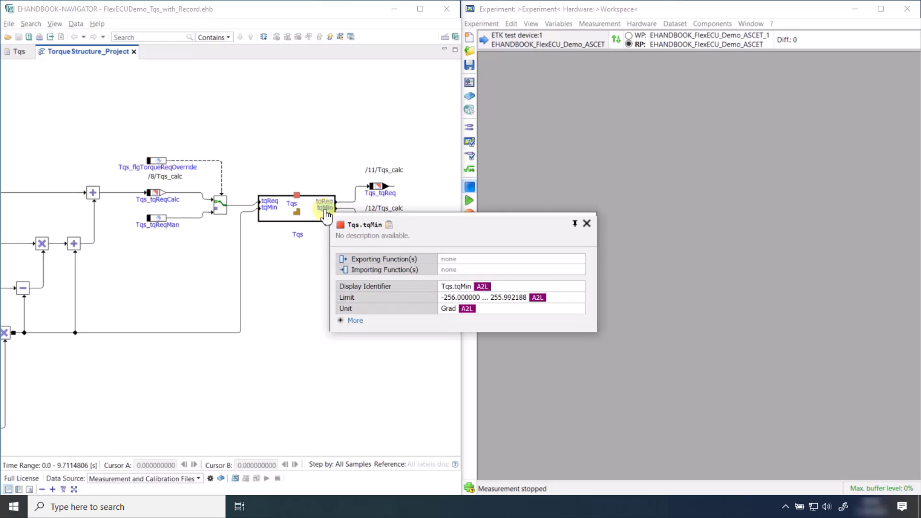
click(354, 320)
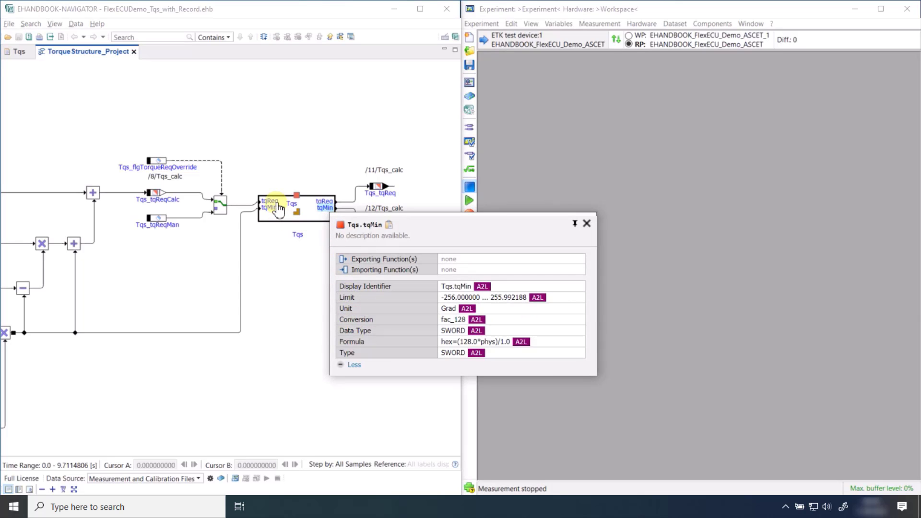
mouse_move(278, 211)
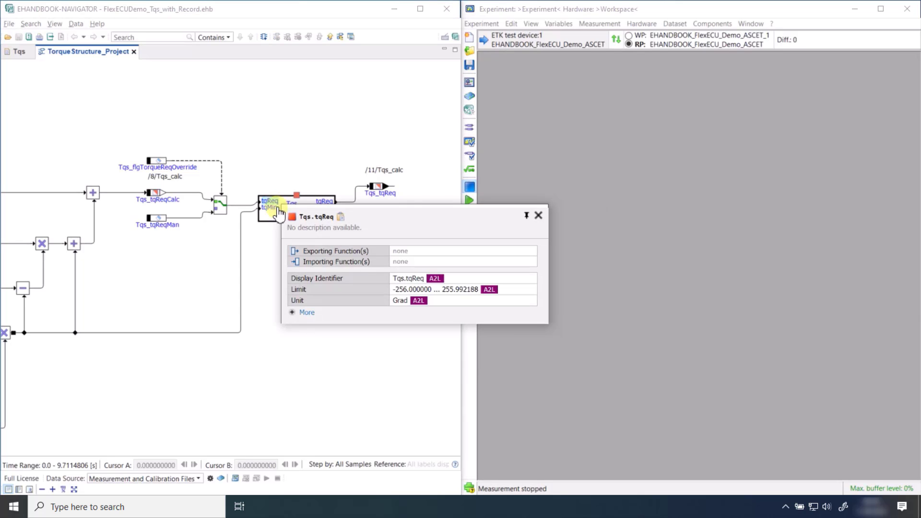
click(301, 313)
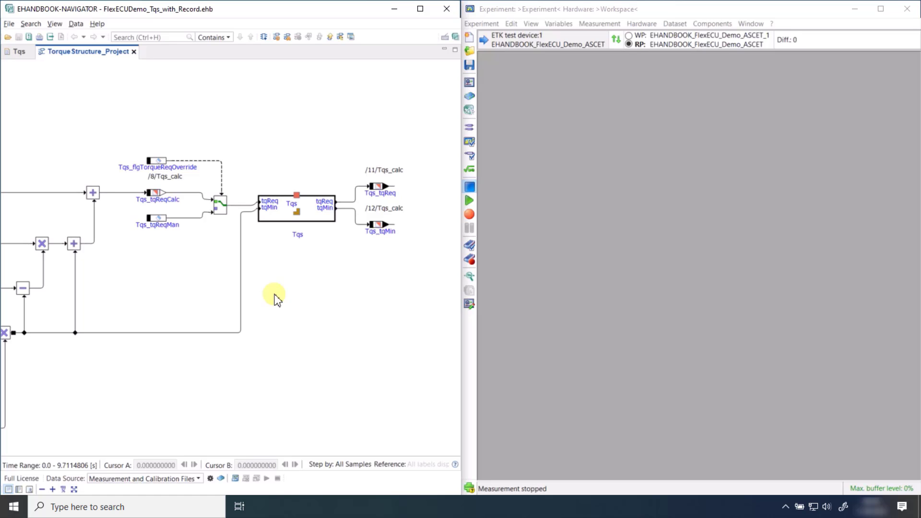
Connect to the live INCA experiment with case-sensitive label comparison, link the EHANDBOOK file to ETK test device:1, and close the INCA monitor log.
click(75, 24)
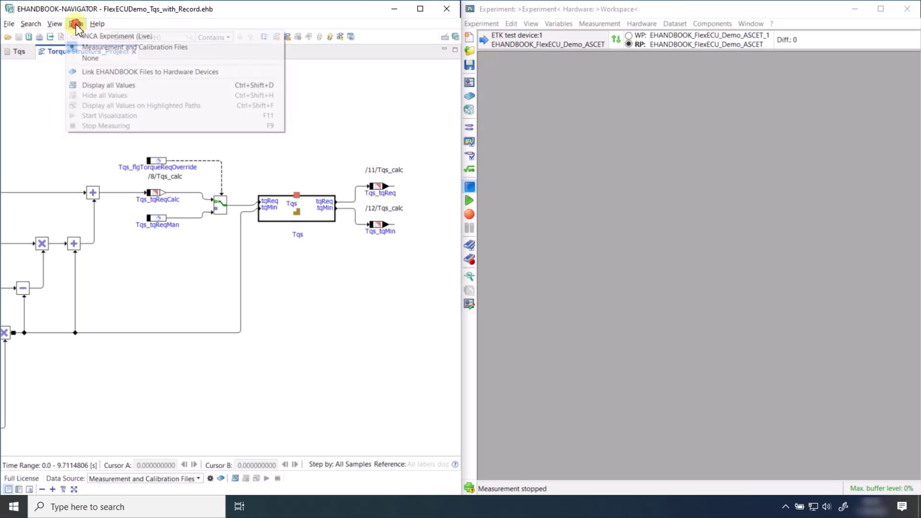
click(115, 36)
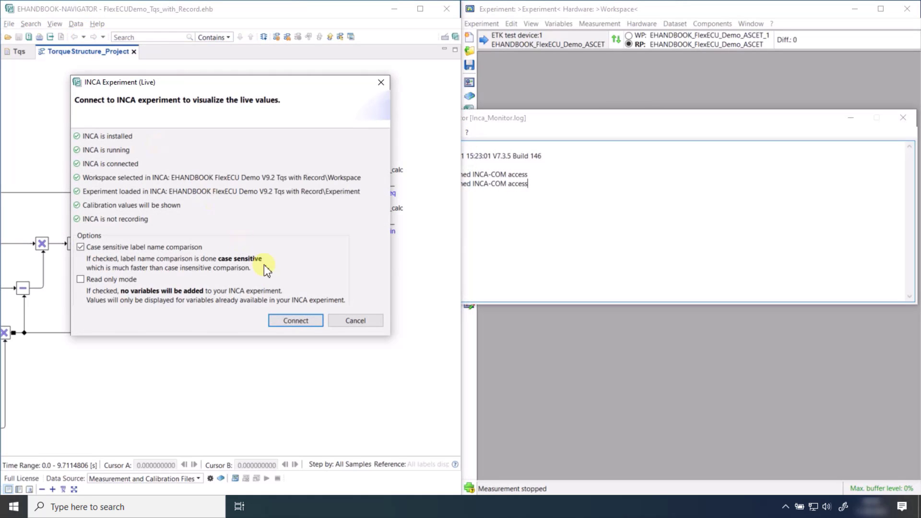
click(296, 321)
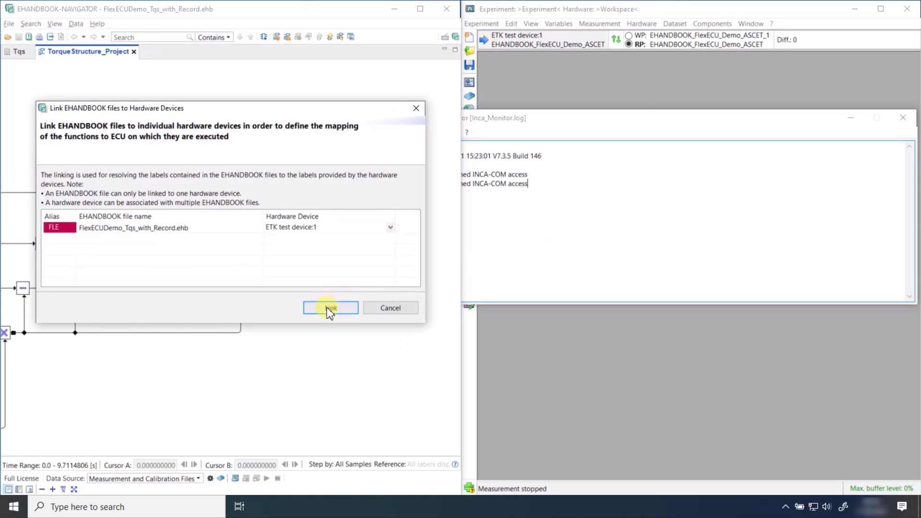
click(326, 307)
click(903, 118)
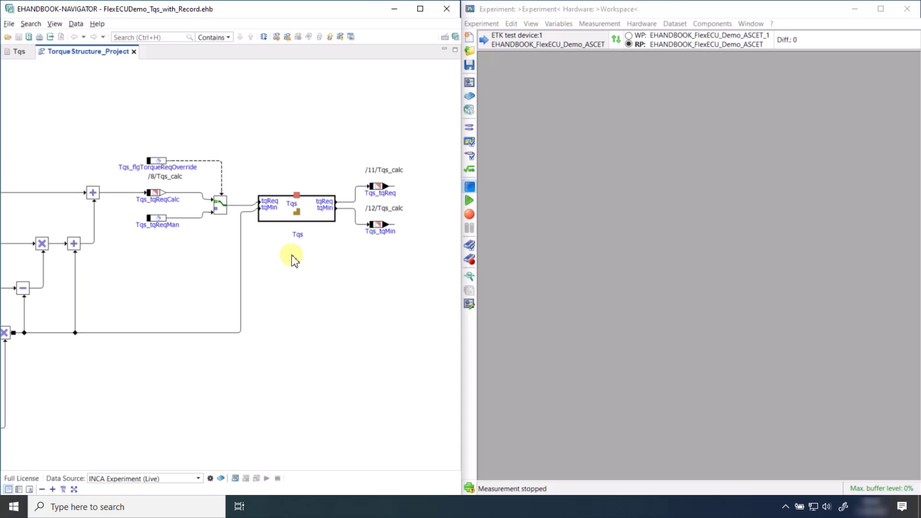
Display the values of the tqReq input and the whole Tqs block, and run a short live measurement.
right_click(277, 203)
click(311, 207)
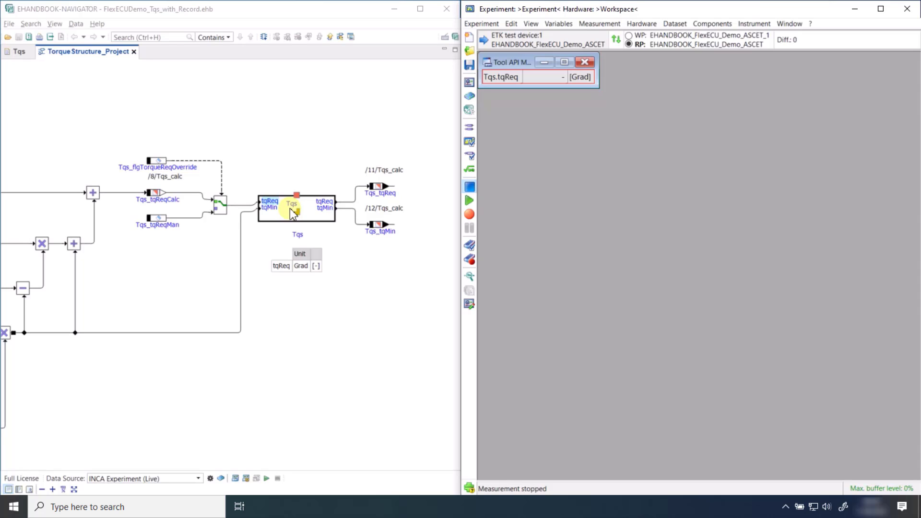
right_click(301, 235)
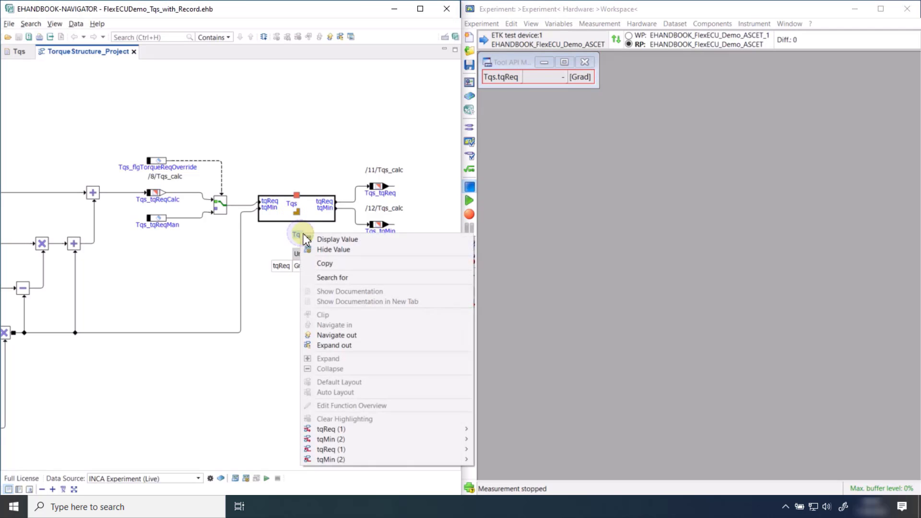
click(318, 240)
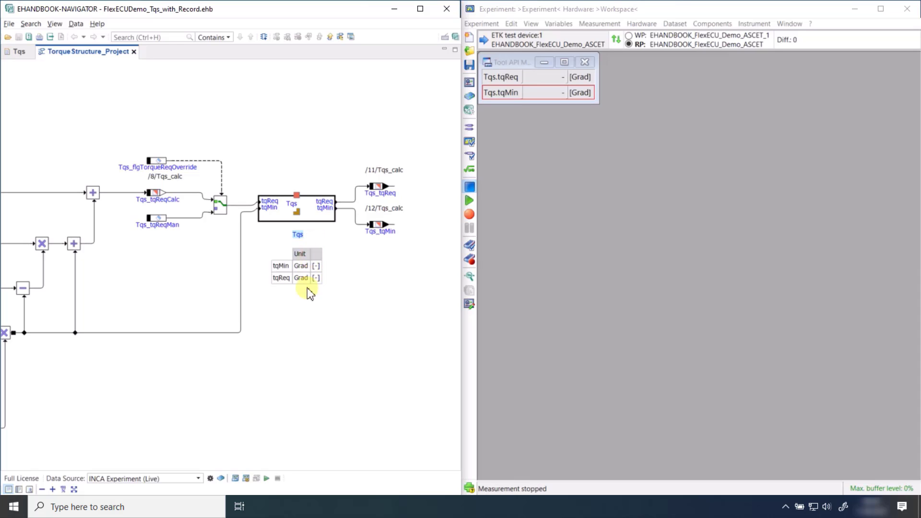
click(268, 479)
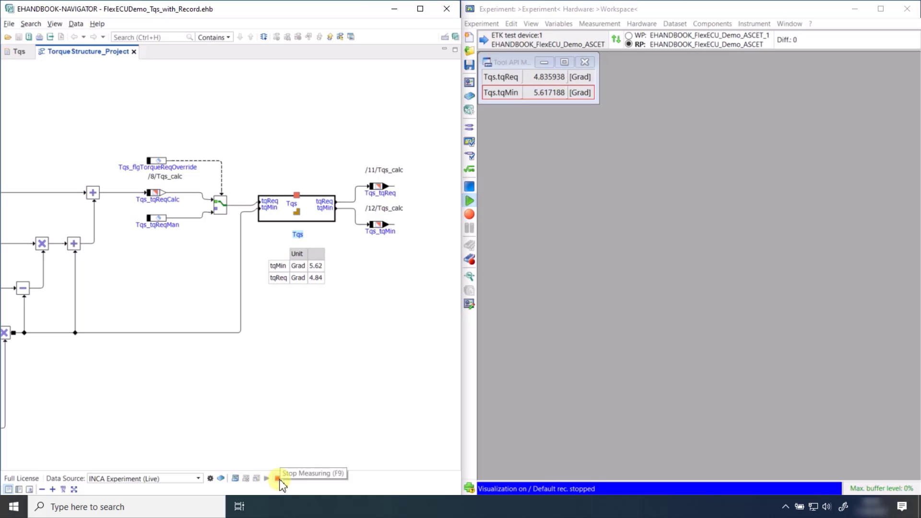
click(278, 478)
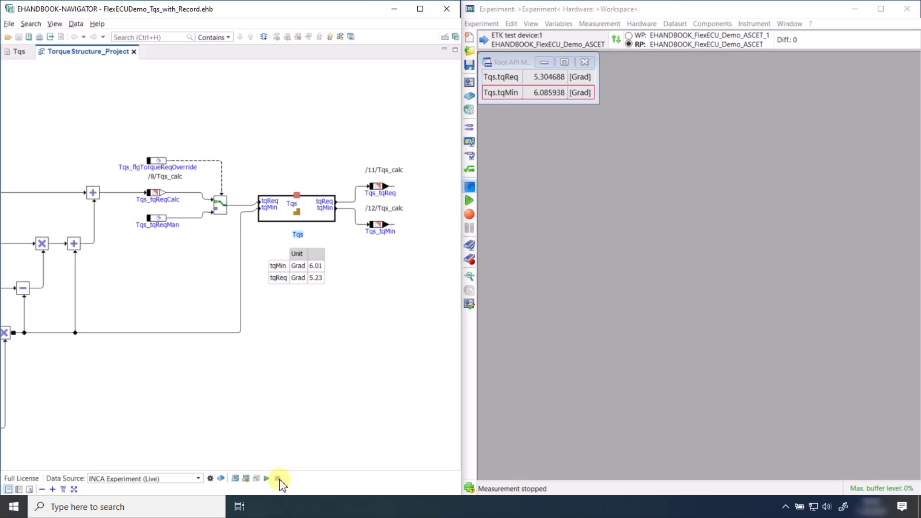
Hide the displayed values of the Tqs block's tqMin input and tqReq output.
right_click(275, 210)
click(293, 226)
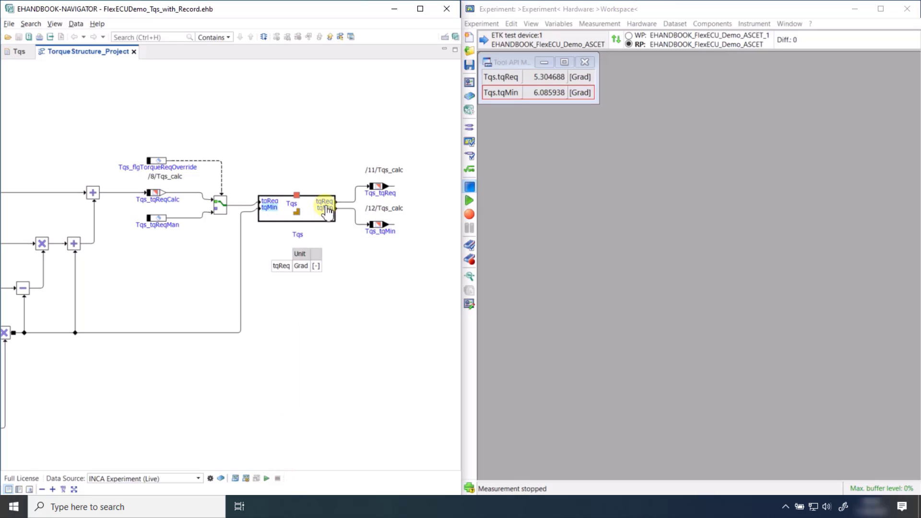
right_click(326, 207)
click(344, 217)
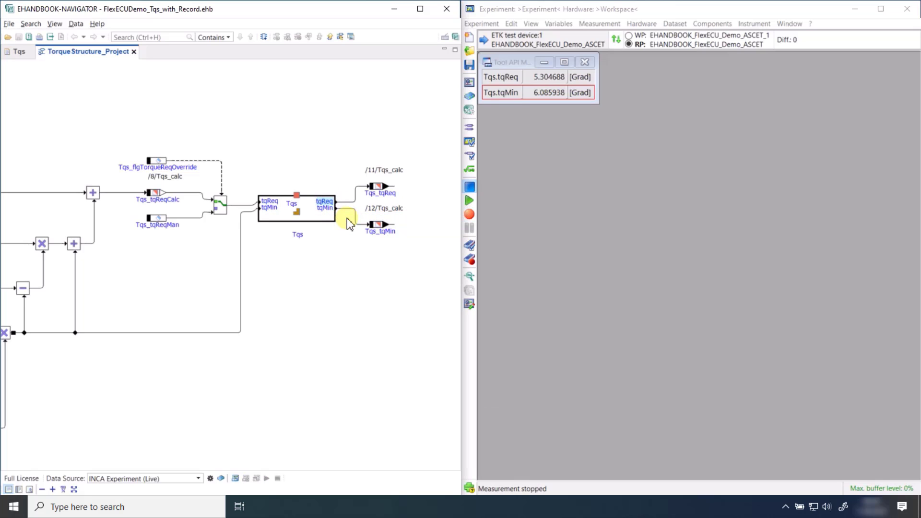
Maximize the diagram window and switch the data source back to the measurement and calibration files with measure01.dat, linked to ETK test device:1.
click(420, 9)
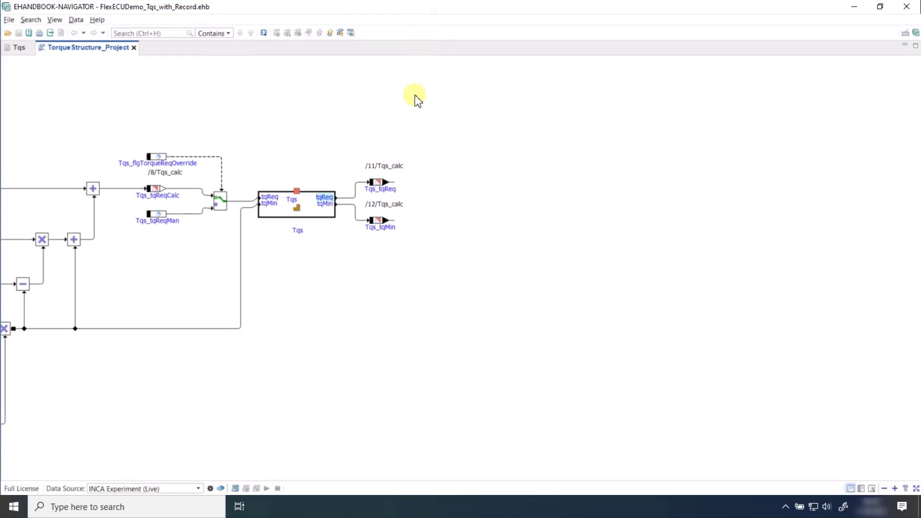
drag(365, 111, 581, 117)
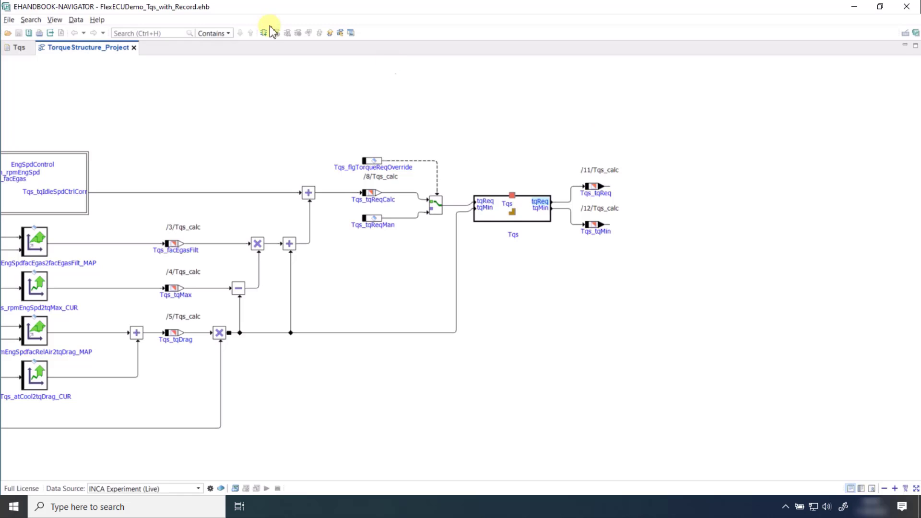
click(81, 20)
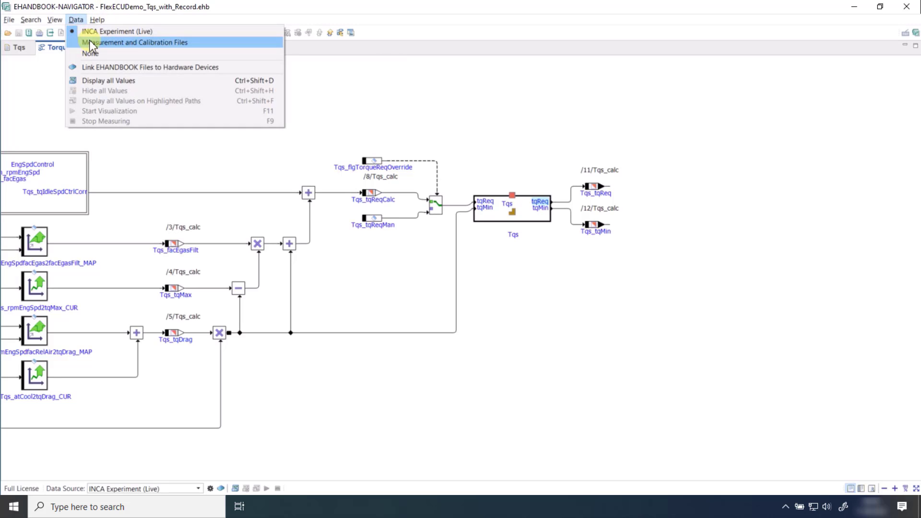
click(88, 44)
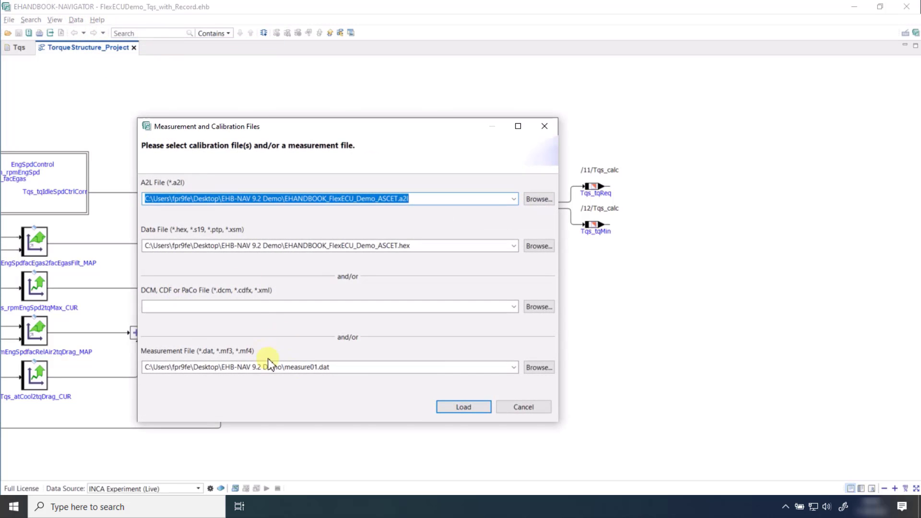
click(461, 408)
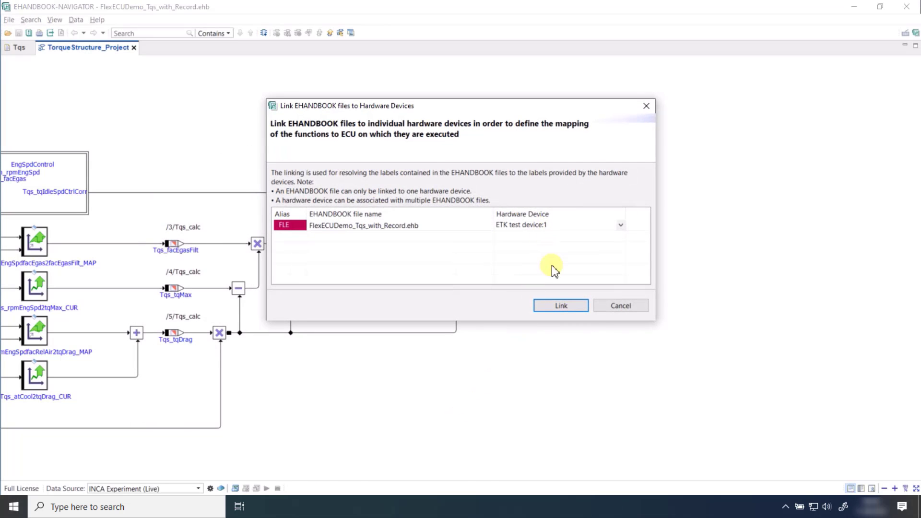
click(557, 305)
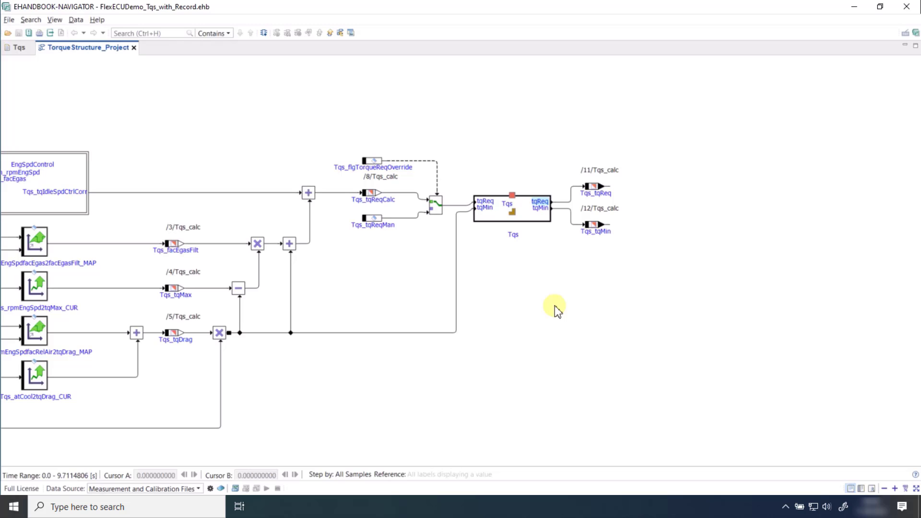
Display the recorded values of the Tqs block's tqReq and tqMin inputs.
right_click(488, 201)
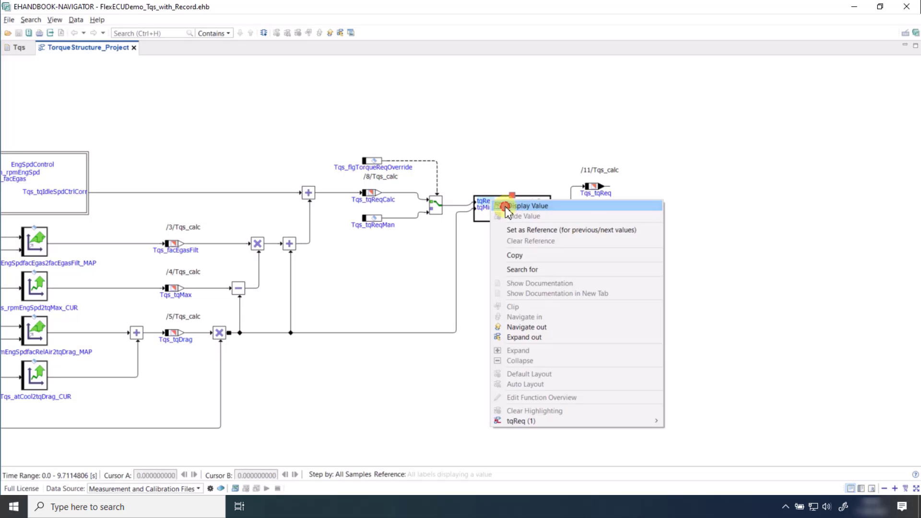
click(503, 207)
right_click(487, 207)
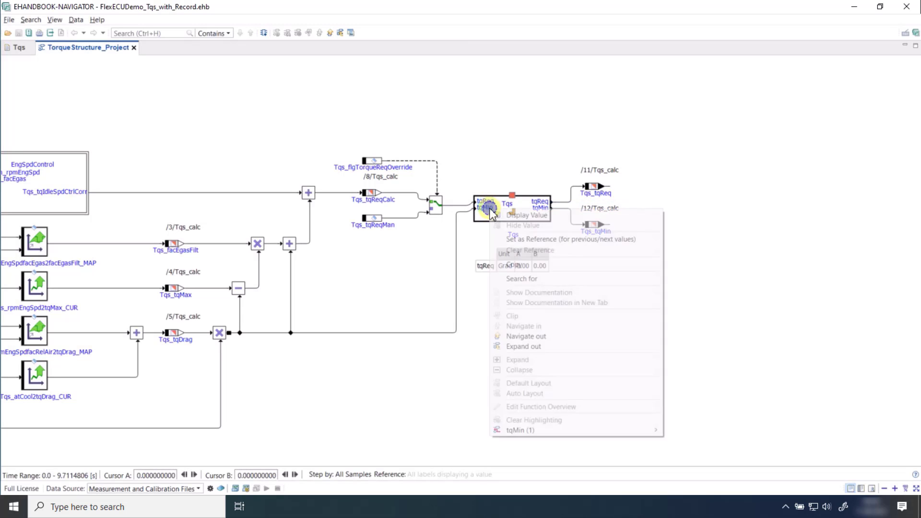
click(511, 221)
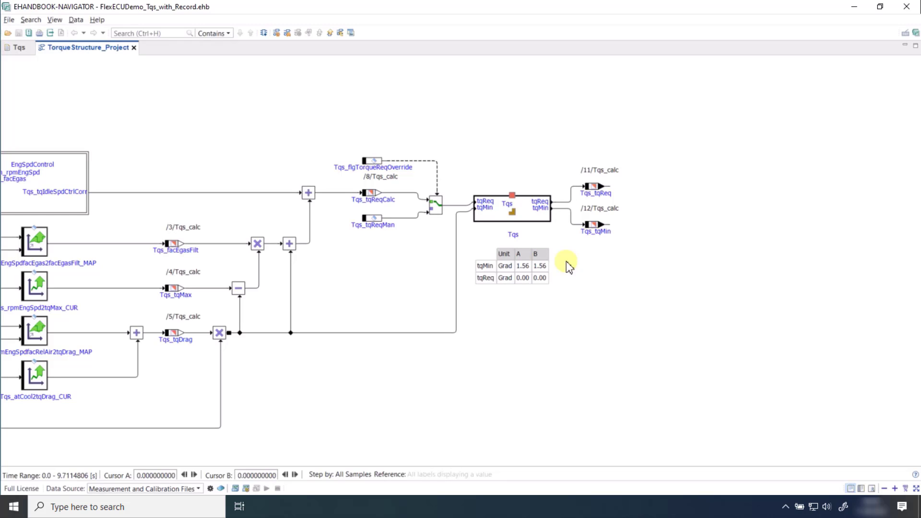
Set the Tqs block's tqMin output as the stepping reference and advance cursor B through its value changes.
right_click(541, 208)
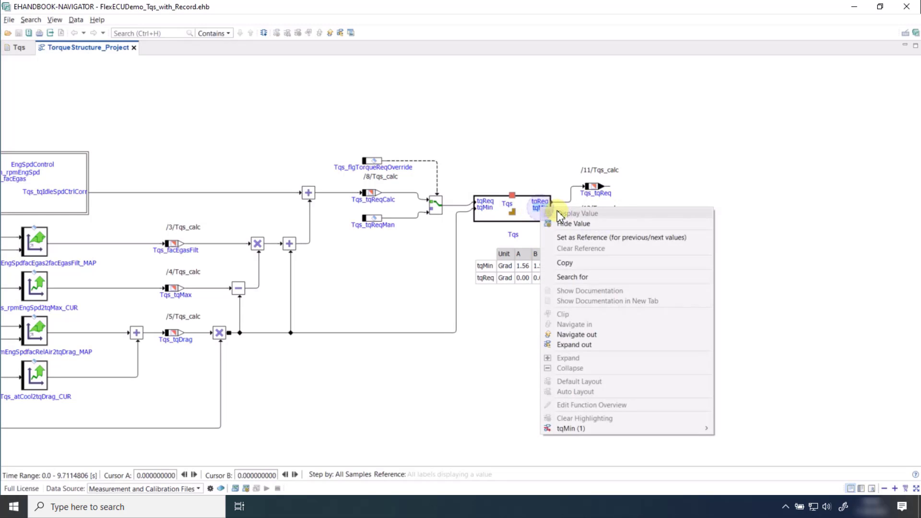
click(562, 237)
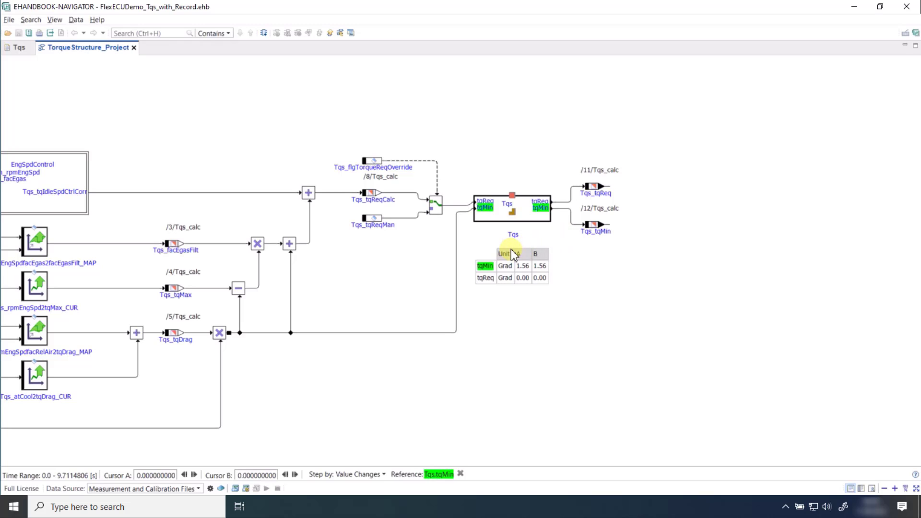
click(295, 474)
click(296, 474)
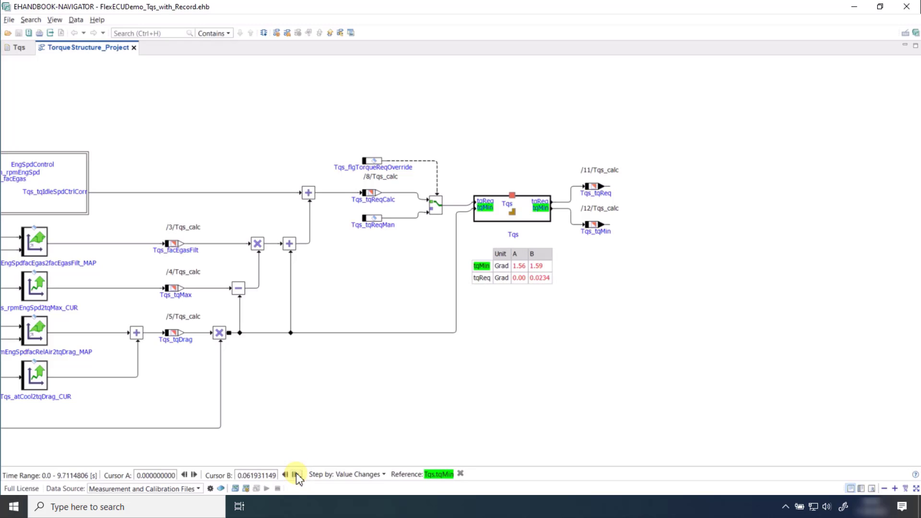